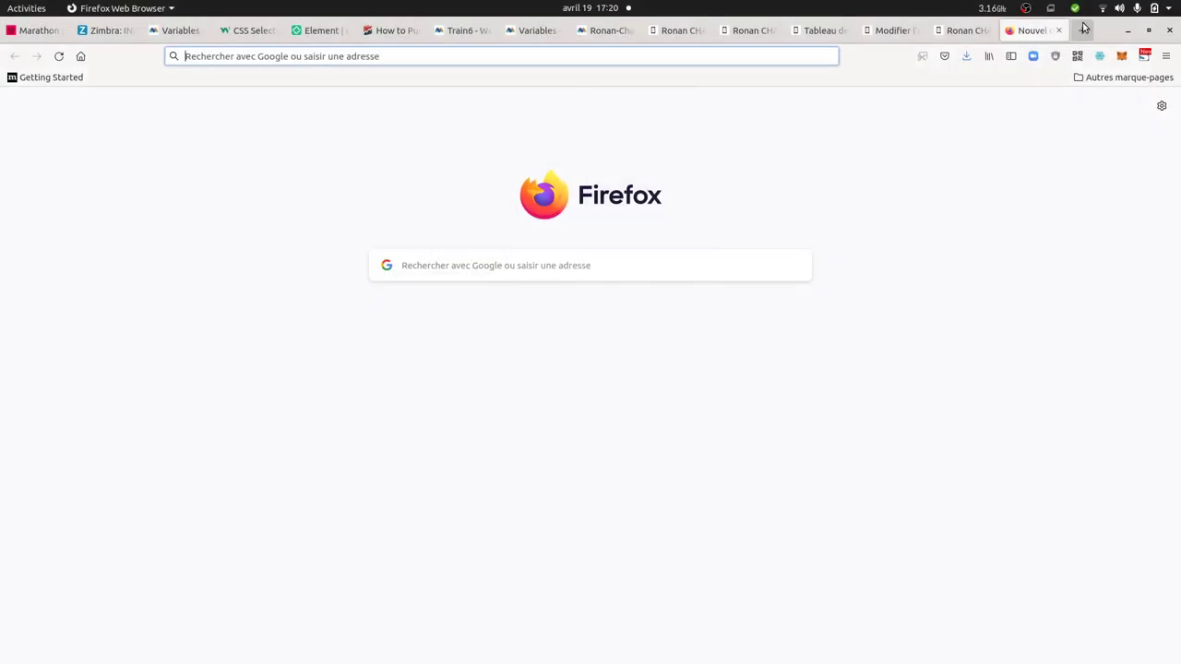
Switch to the ronan-chardonneau.fr tab showing the RGPD post with 'my name is Lukas'
{"action": "left_click", "coordinate": [978, 33]}
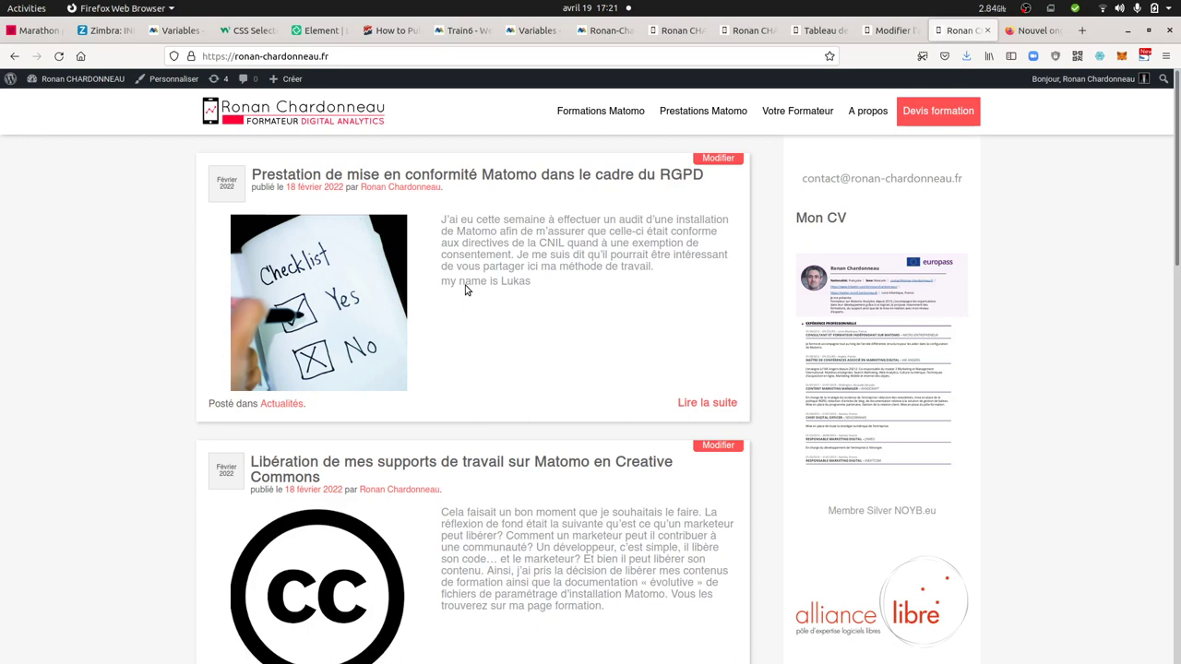
Inspect the 'my name is Lukas' text and pick the image with id picture in Developer Tools
{"action": "right_click", "coordinate": [466, 290]}
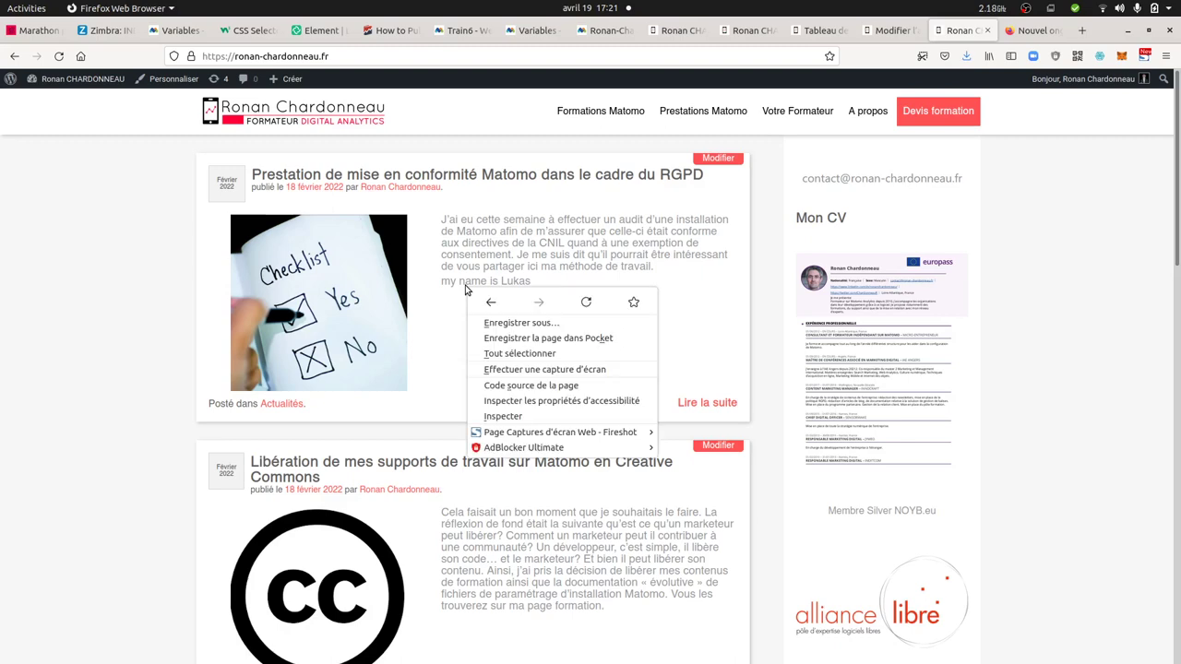
{"action": "left_click", "coordinate": [498, 417]}
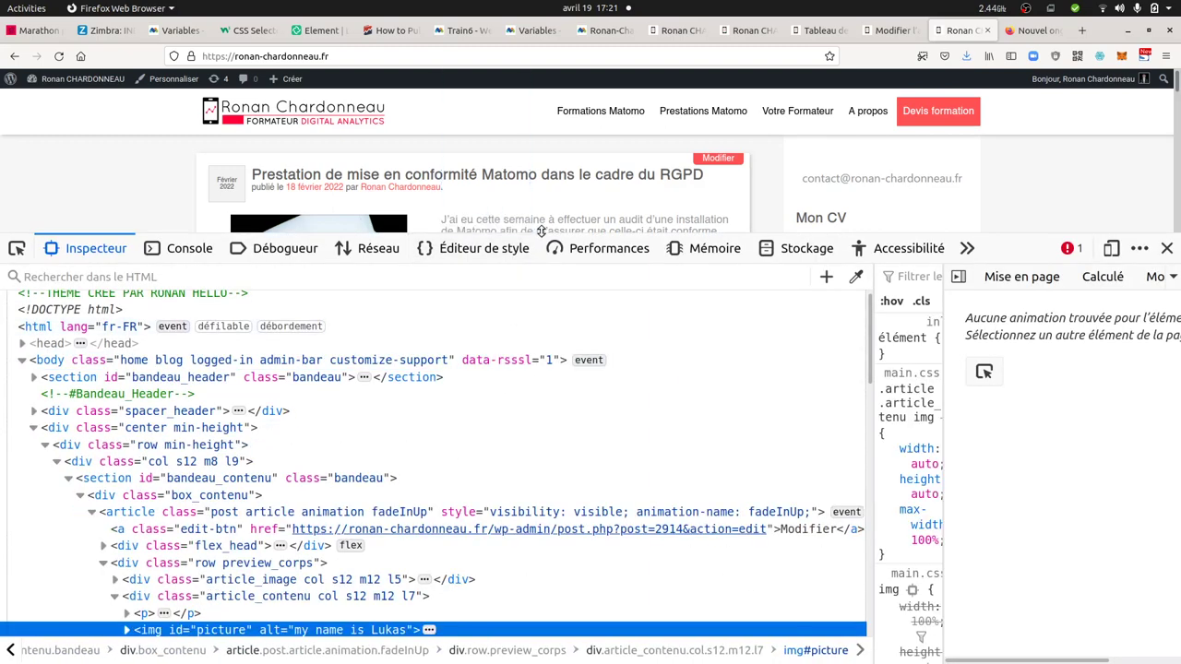
{"action": "mouse_move", "coordinate": [520, 235]}
{"action": "left_mouse_down"}
{"action": "mouse_move", "coordinate": [538, 325]}
{"action": "mouse_move", "coordinate": [537, 294]}
{"action": "left_mouse_up"}
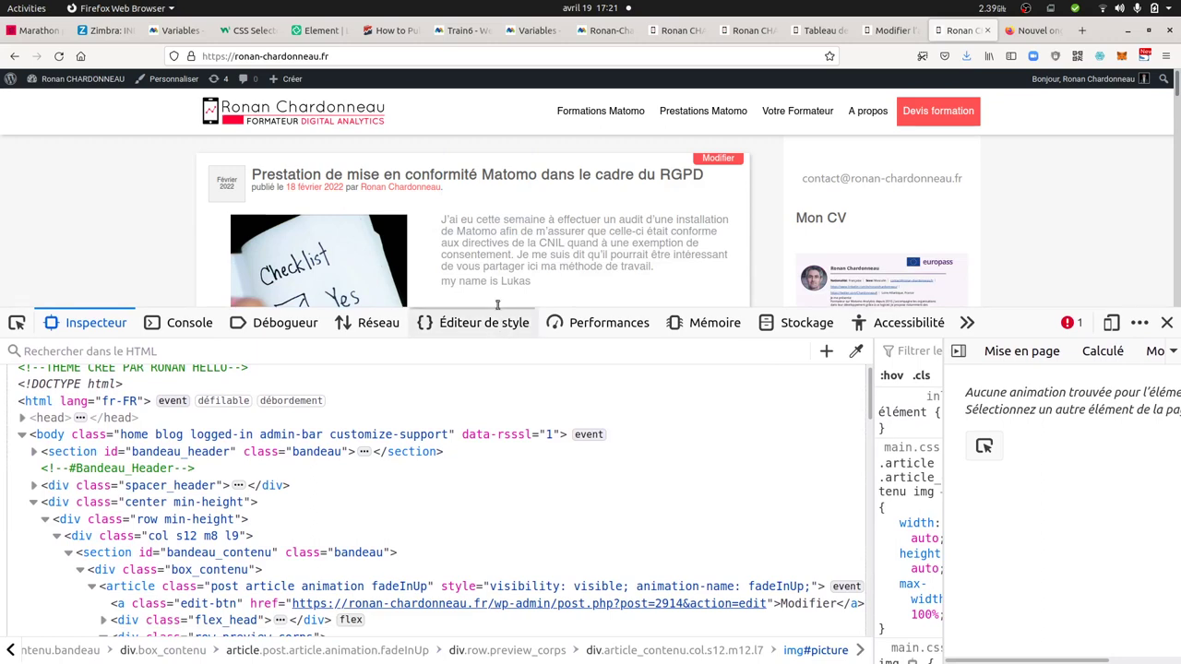
{"action": "left_click", "coordinate": [17, 329]}
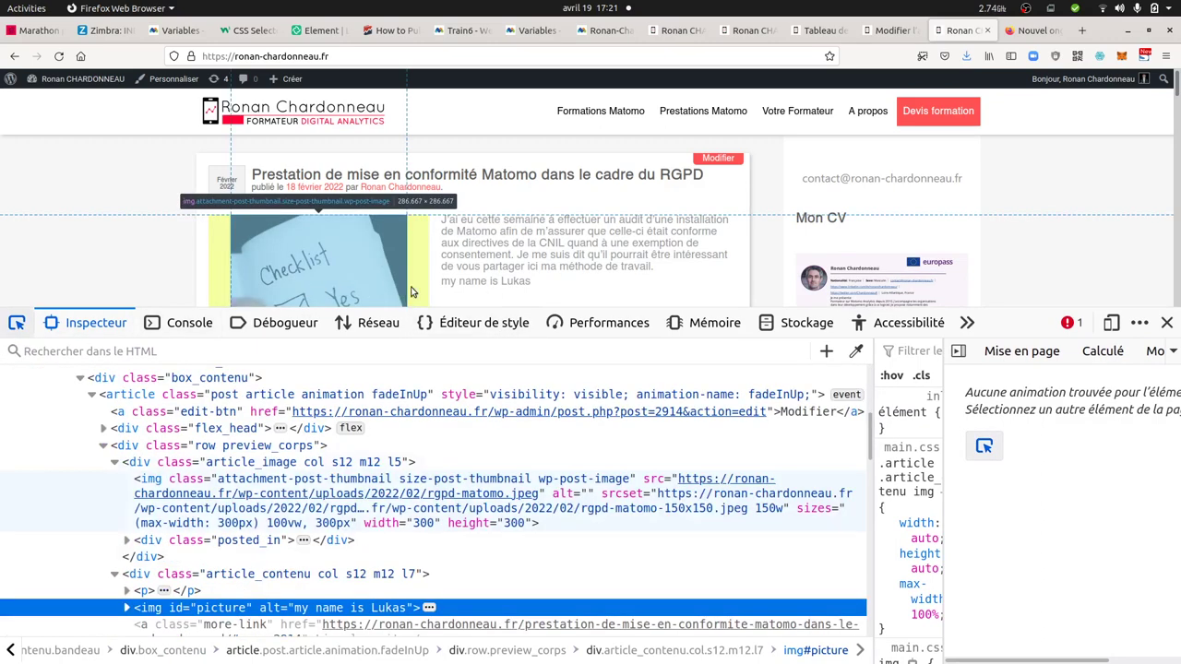
{"action": "left_click", "coordinate": [452, 284]}
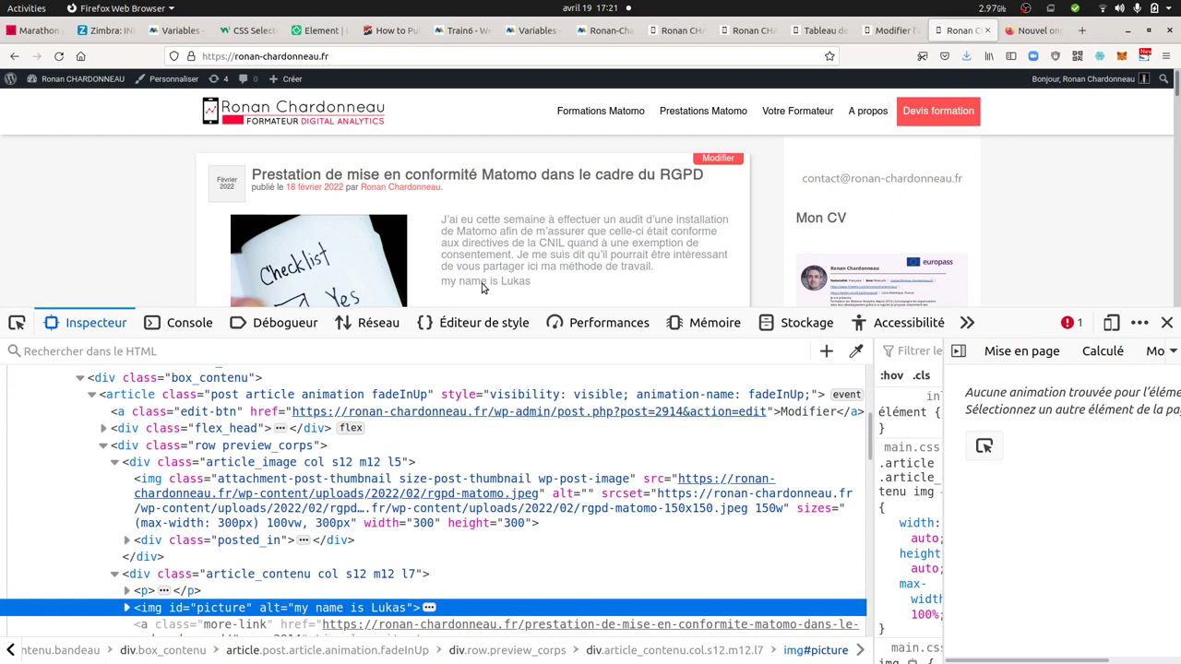
Review the 'alt custom js' variable's JavaScript function returning the #picture element's alt text
{"action": "left_click", "coordinate": [532, 31]}
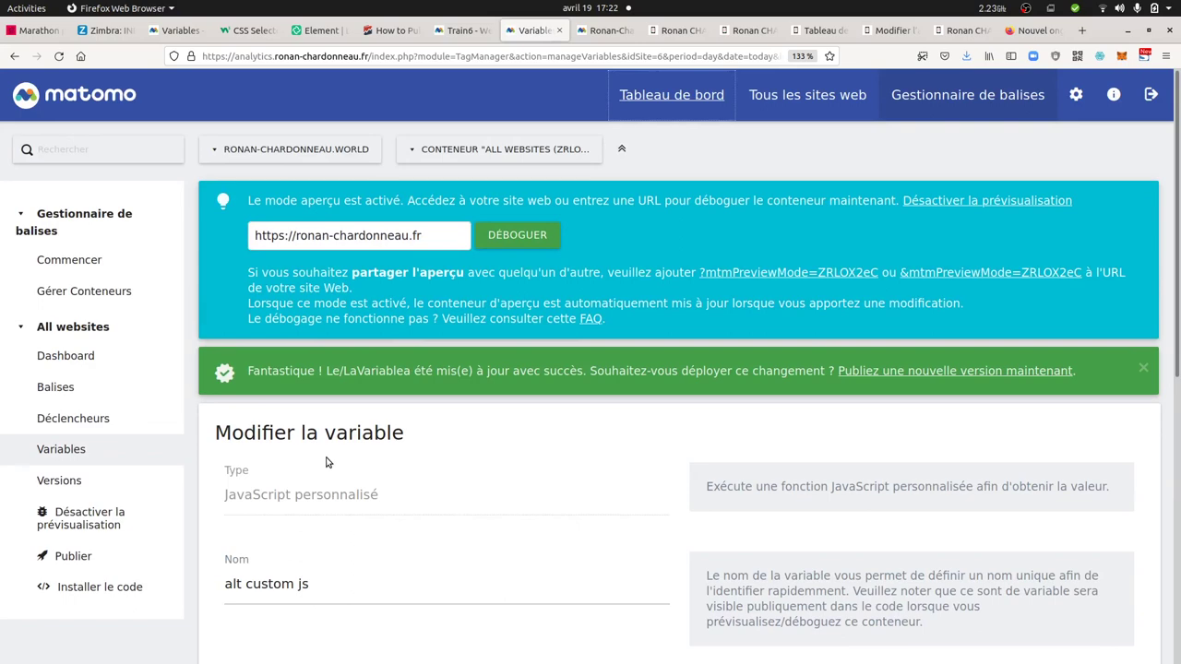
{"action": "scroll", "coordinate": [326, 462], "scroll_direction": "down", "scroll_amount": 5}
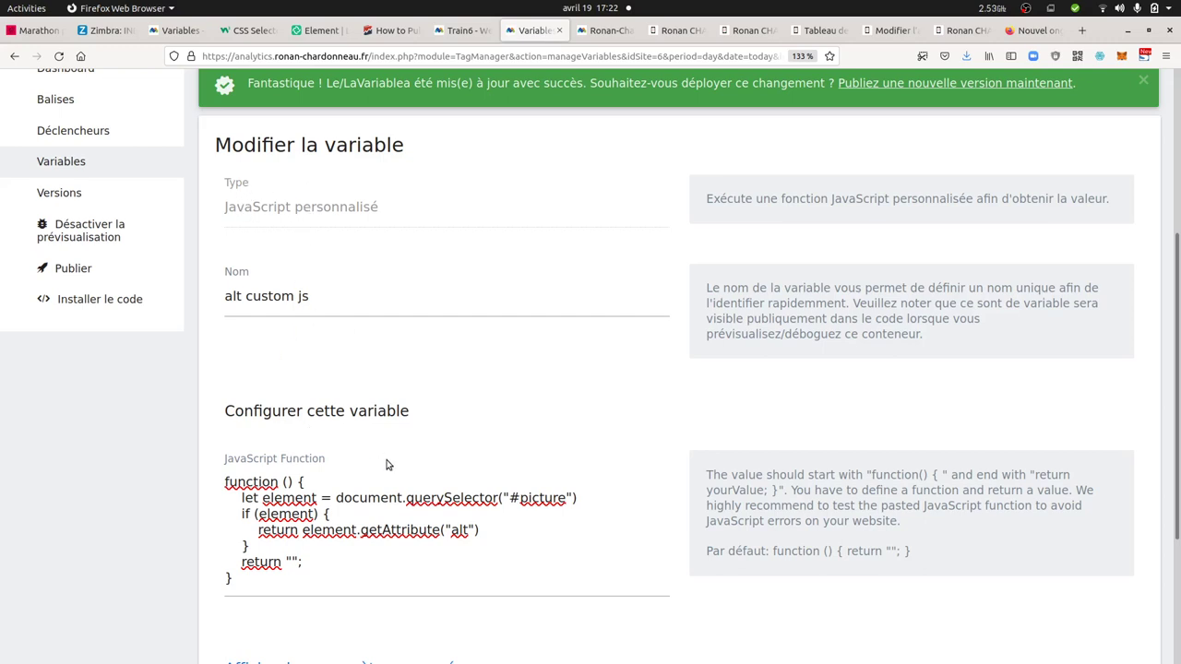
{"action": "scroll", "coordinate": [387, 461], "scroll_direction": "down", "scroll_amount": 3}
{"action": "scroll", "coordinate": [311, 269], "scroll_direction": "down", "scroll_amount": 2}
{"action": "scroll", "coordinate": [479, 498], "scroll_direction": "up", "scroll_amount": 2}
{"action": "scroll", "coordinate": [392, 498], "scroll_direction": "up", "scroll_amount": 3}
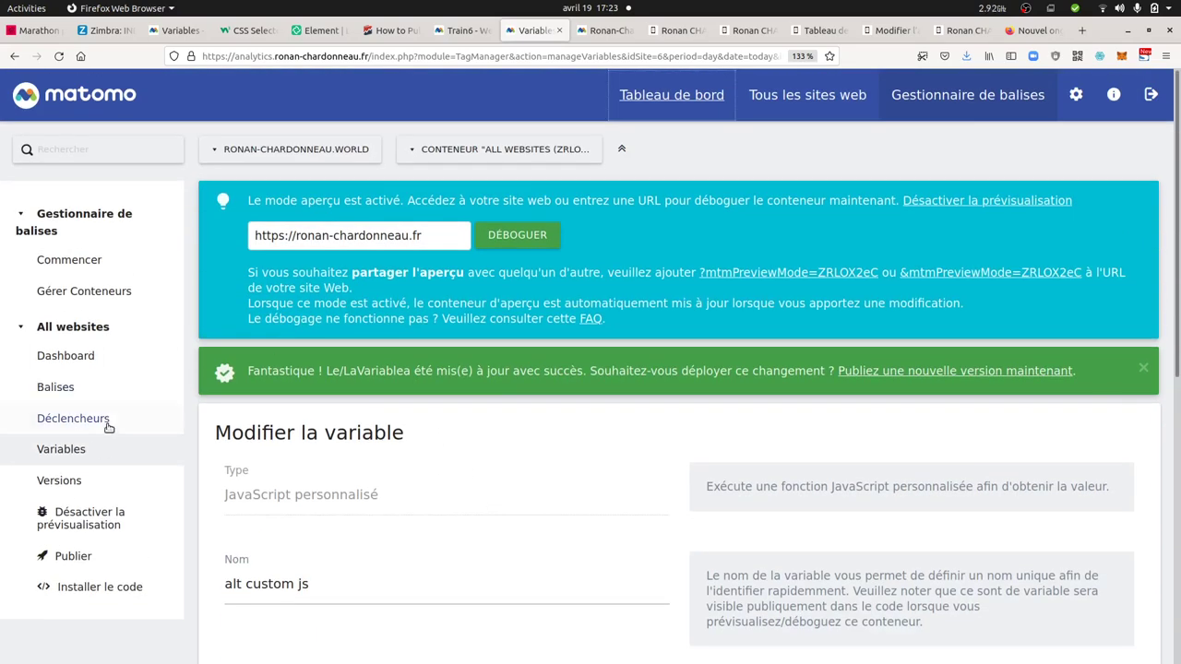
Open the 'Tous les clics d'éléments' trigger, conditioned on click ID equals picture
{"action": "left_click", "coordinate": [76, 426]}
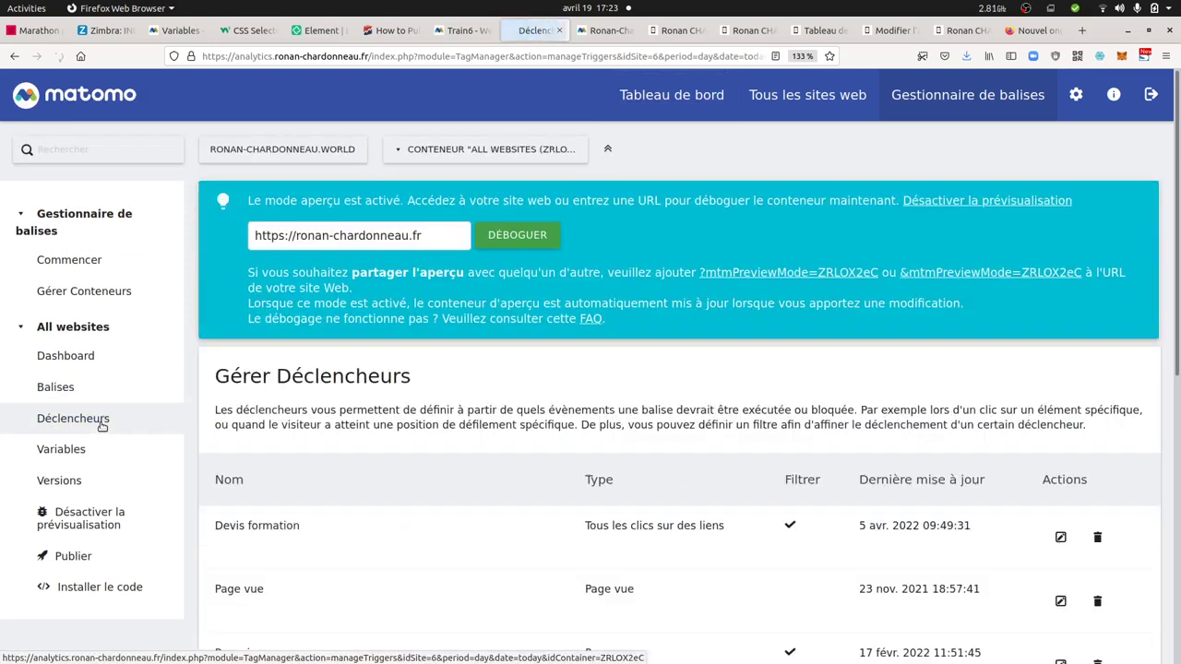
{"action": "scroll", "coordinate": [522, 540], "scroll_direction": "down", "scroll_amount": 3}
{"action": "scroll", "coordinate": [541, 492], "scroll_direction": "down", "scroll_amount": 1}
{"action": "scroll", "coordinate": [572, 422], "scroll_direction": "down", "scroll_amount": 1}
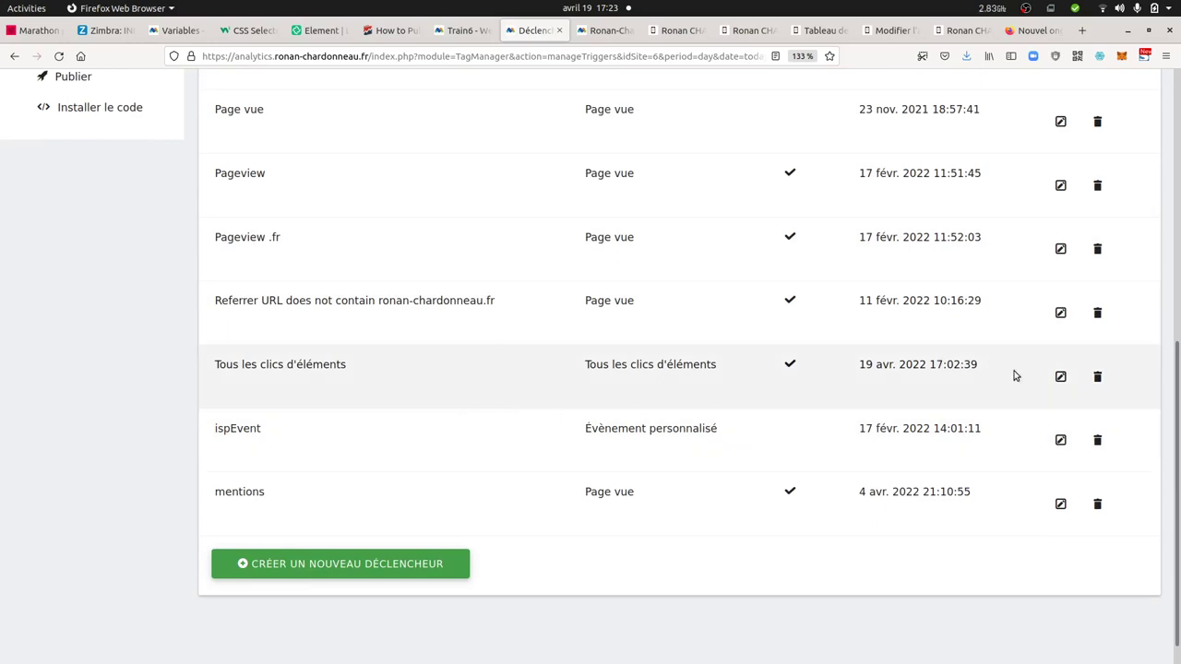
{"action": "left_click", "coordinate": [1061, 378]}
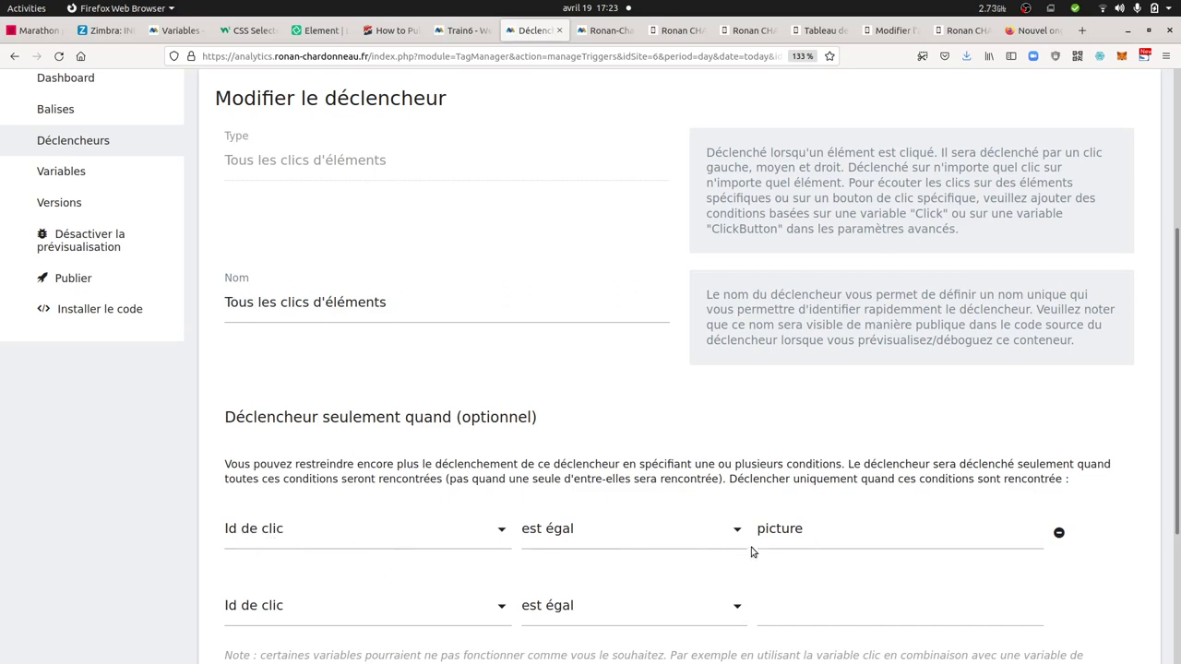
{"action": "scroll", "coordinate": [698, 524], "scroll_direction": "up", "scroll_amount": 5}
Open 'Lukas tag' and review its event settings using {{alt custom js}} and 'Tous les clics d'éléments'
{"action": "left_click", "coordinate": [93, 387]}
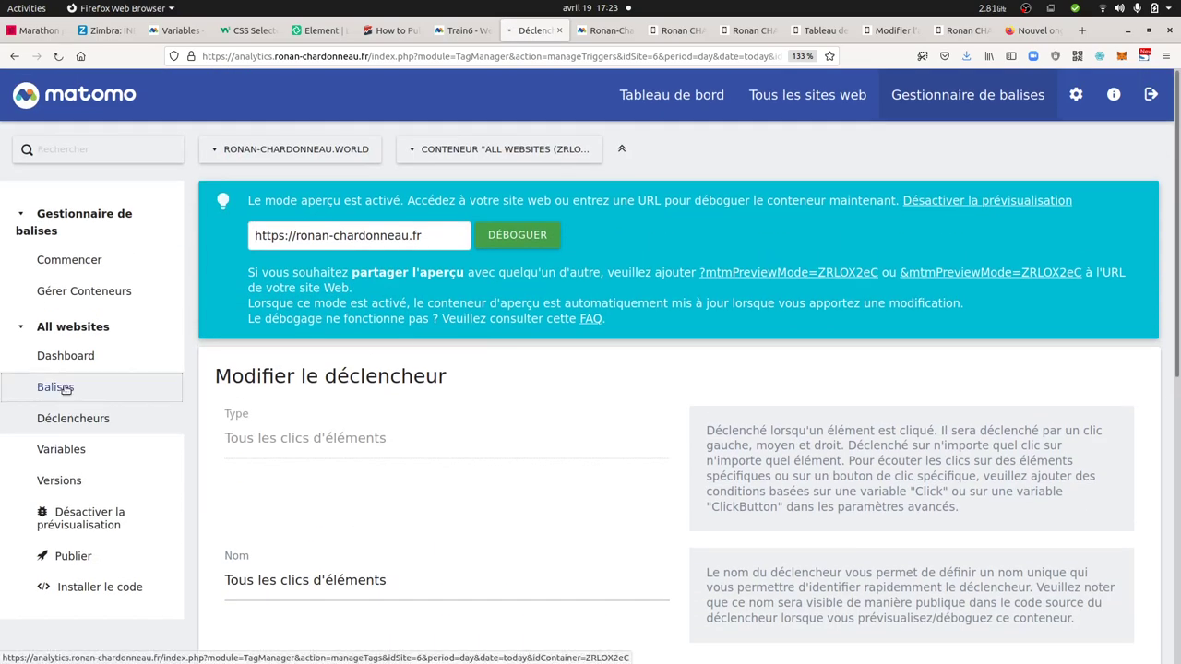
{"action": "scroll", "coordinate": [426, 461], "scroll_direction": "down", "scroll_amount": 4}
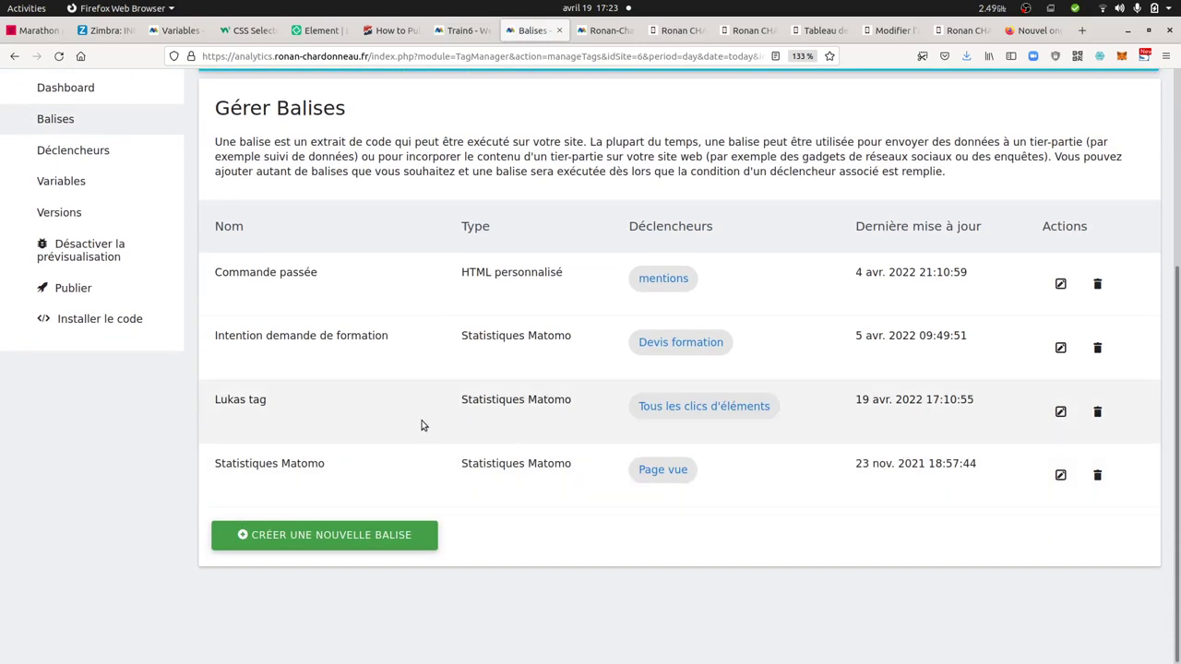
{"action": "left_click", "coordinate": [1060, 411]}
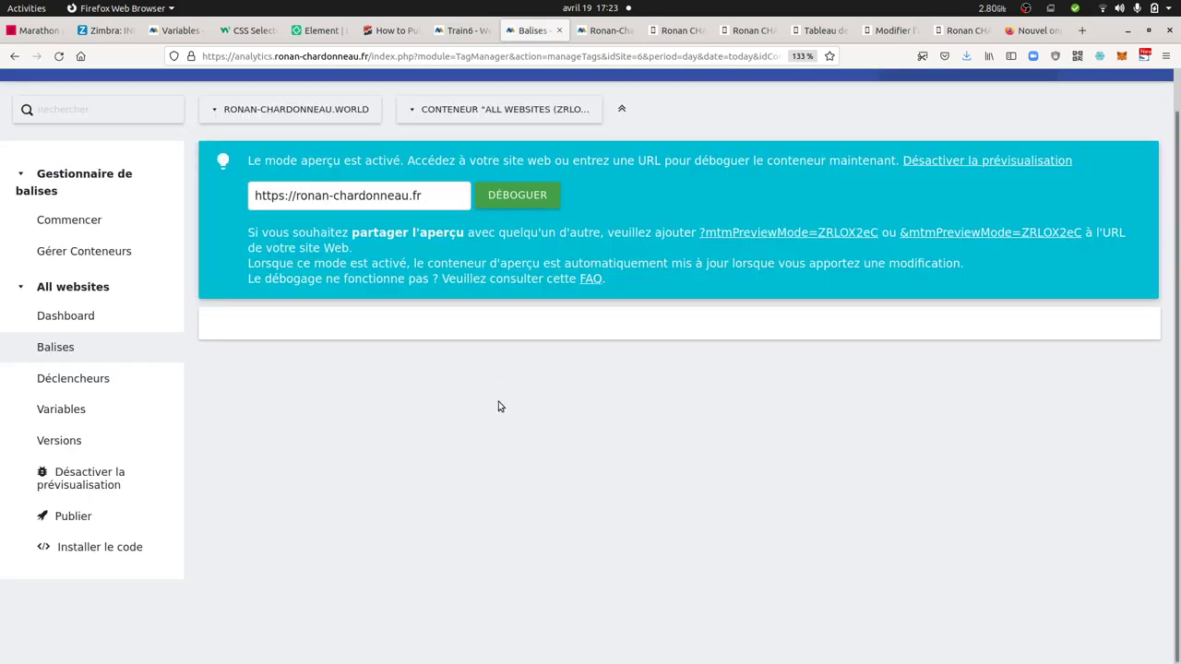
{"action": "scroll", "coordinate": [339, 435], "scroll_direction": "down", "scroll_amount": 2}
{"action": "scroll", "coordinate": [338, 436], "scroll_direction": "down", "scroll_amount": 3}
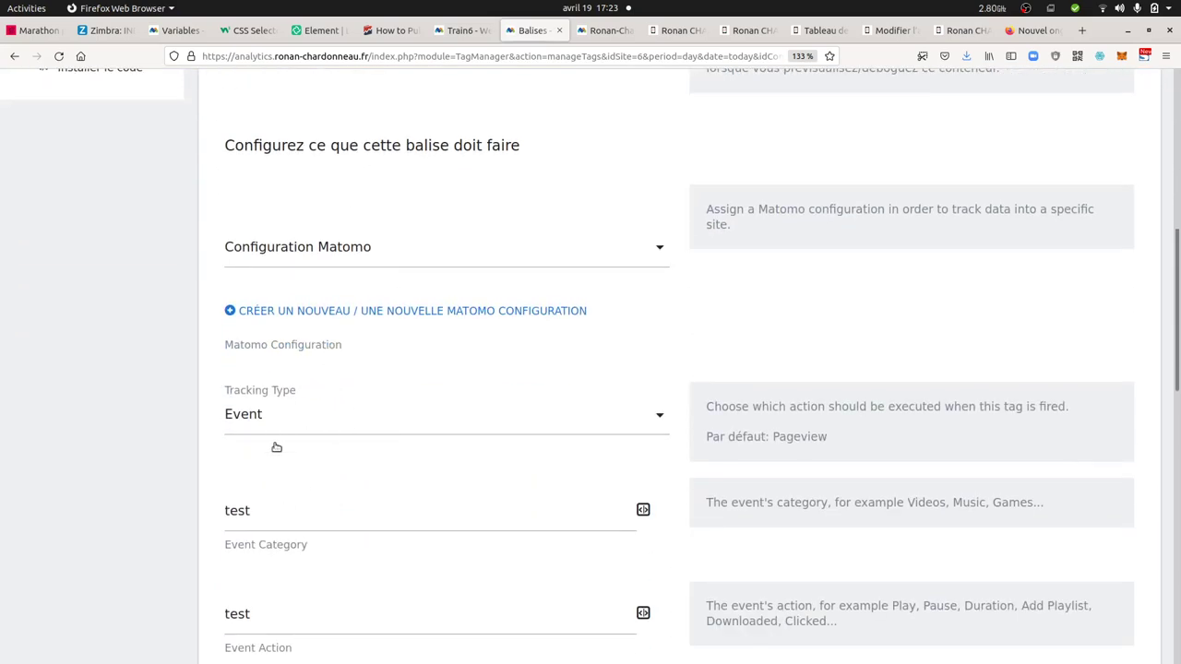
{"action": "scroll", "coordinate": [273, 461], "scroll_direction": "down", "scroll_amount": 2}
{"action": "scroll", "coordinate": [258, 620], "scroll_direction": "down", "scroll_amount": 4}
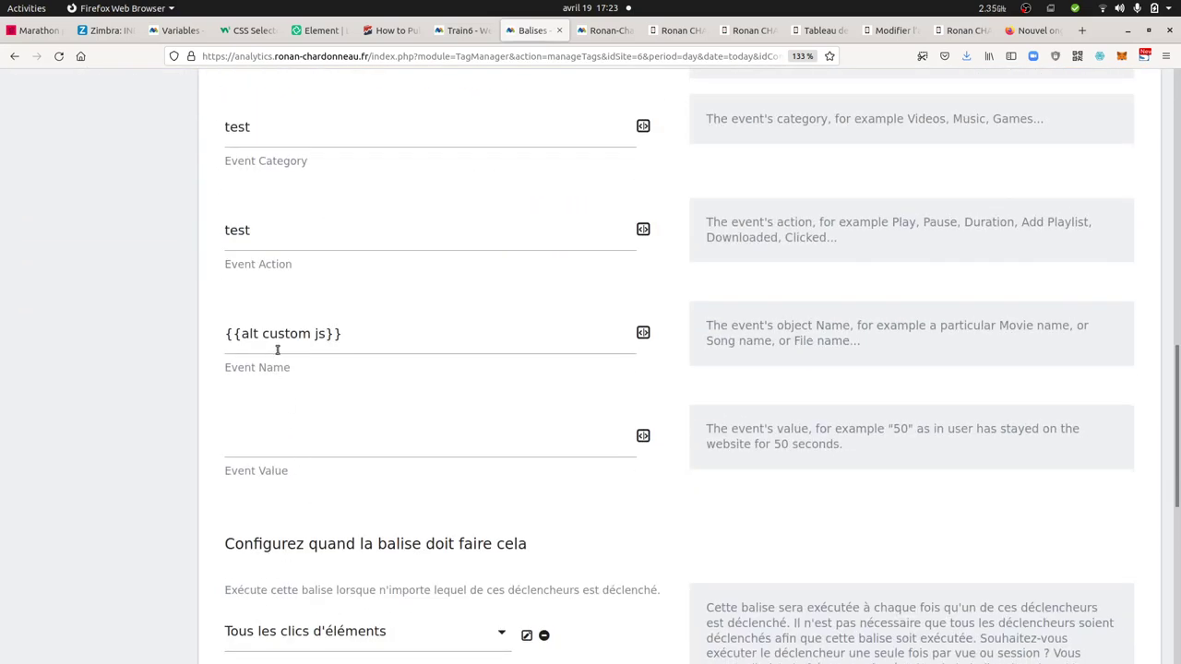
{"action": "scroll", "coordinate": [369, 499], "scroll_direction": "down", "scroll_amount": 2}
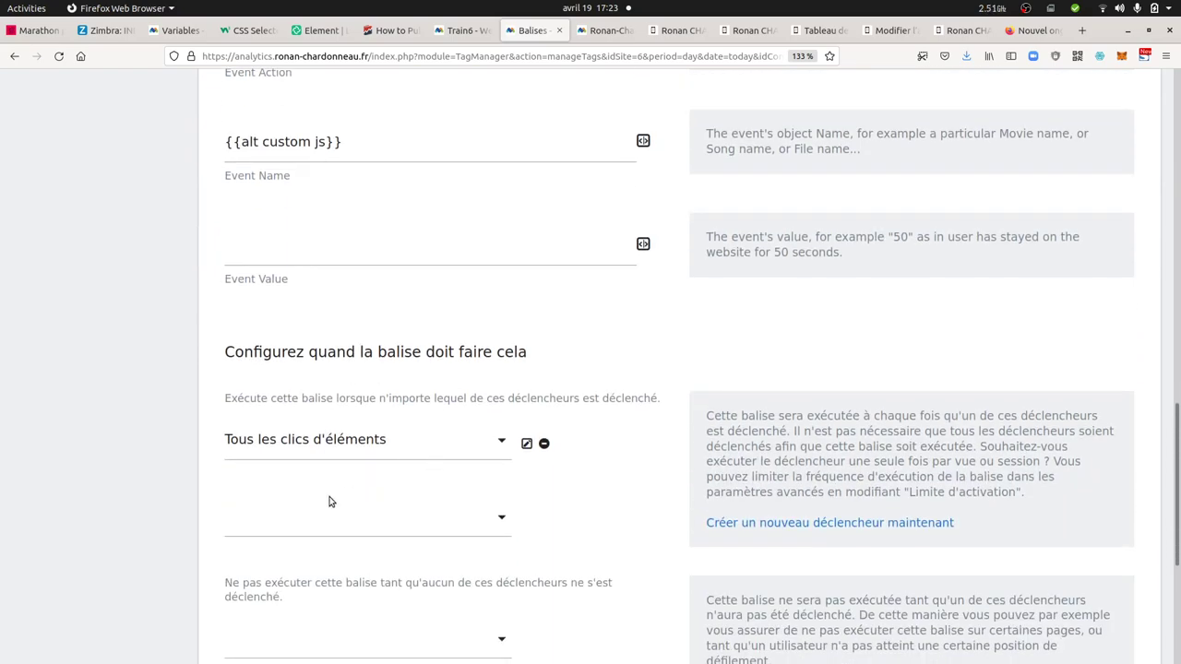
{"action": "scroll", "coordinate": [357, 483], "scroll_direction": "up", "scroll_amount": 5}
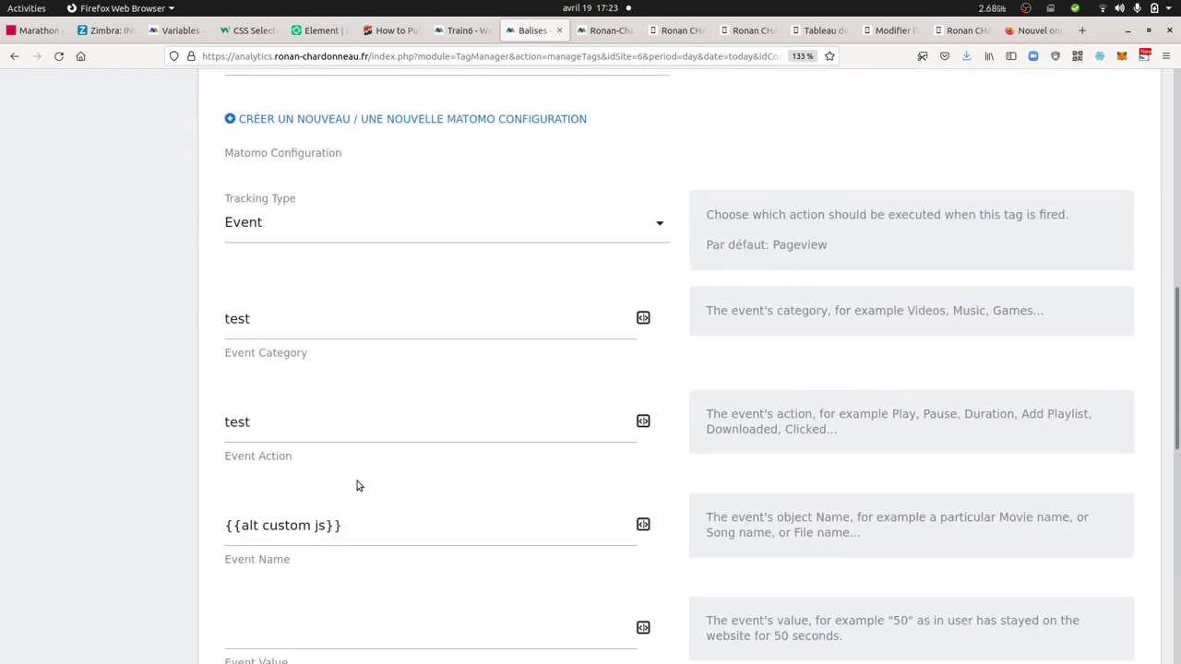
{"action": "scroll", "coordinate": [357, 483], "scroll_direction": "up", "scroll_amount": 7}
{"action": "scroll", "coordinate": [357, 483], "scroll_direction": "up", "scroll_amount": 3}
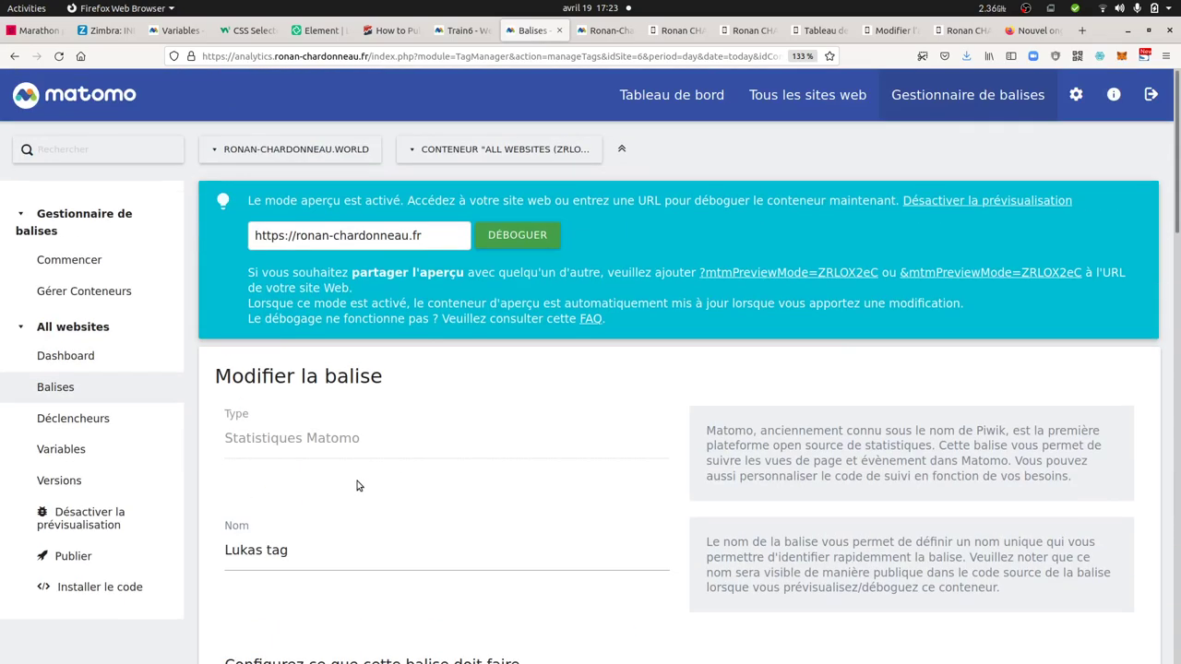
Reload the website in debug preview and click the picture to fire a click event
{"action": "left_click", "coordinate": [738, 30]}
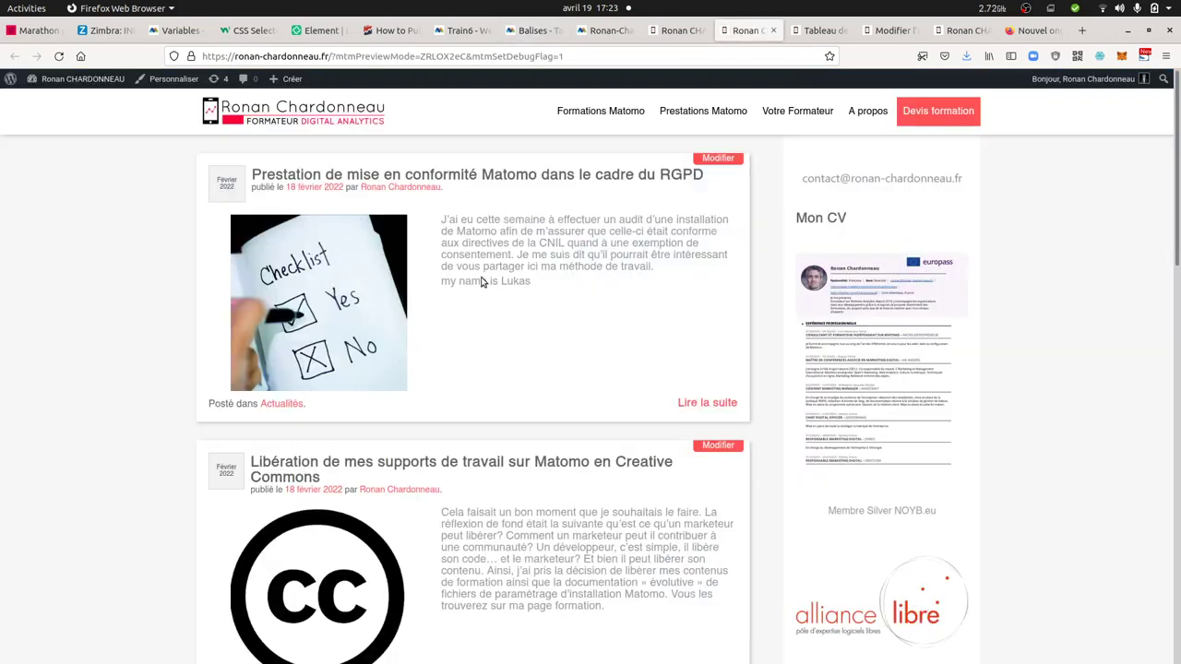
{"action": "key", "text": "F5"}
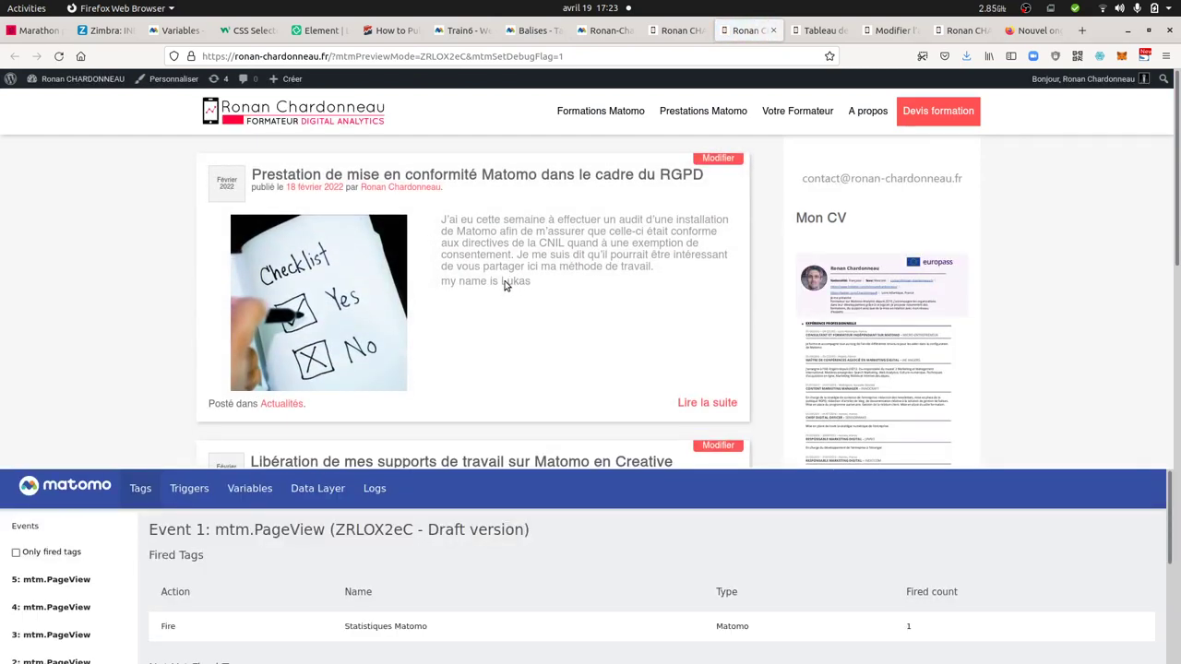
{"action": "left_click", "coordinate": [506, 286]}
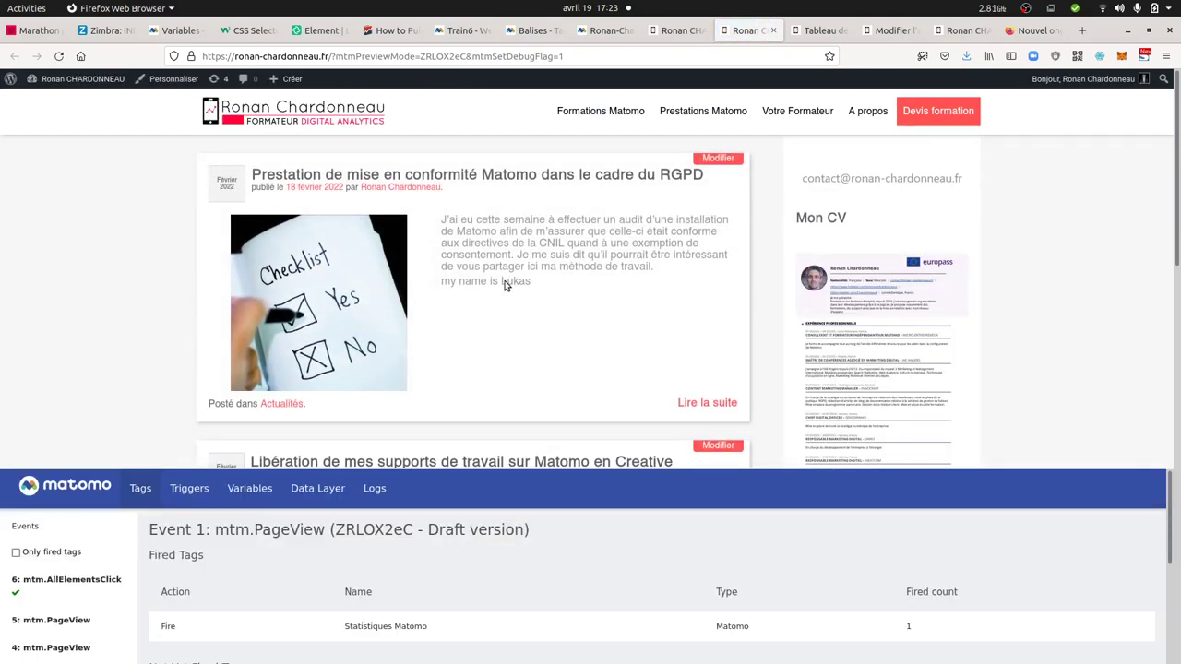
Check the mtm.AllElementsClick event's variables, showing alt custom js as 'my name is Lukas'
{"action": "left_click", "coordinate": [35, 583]}
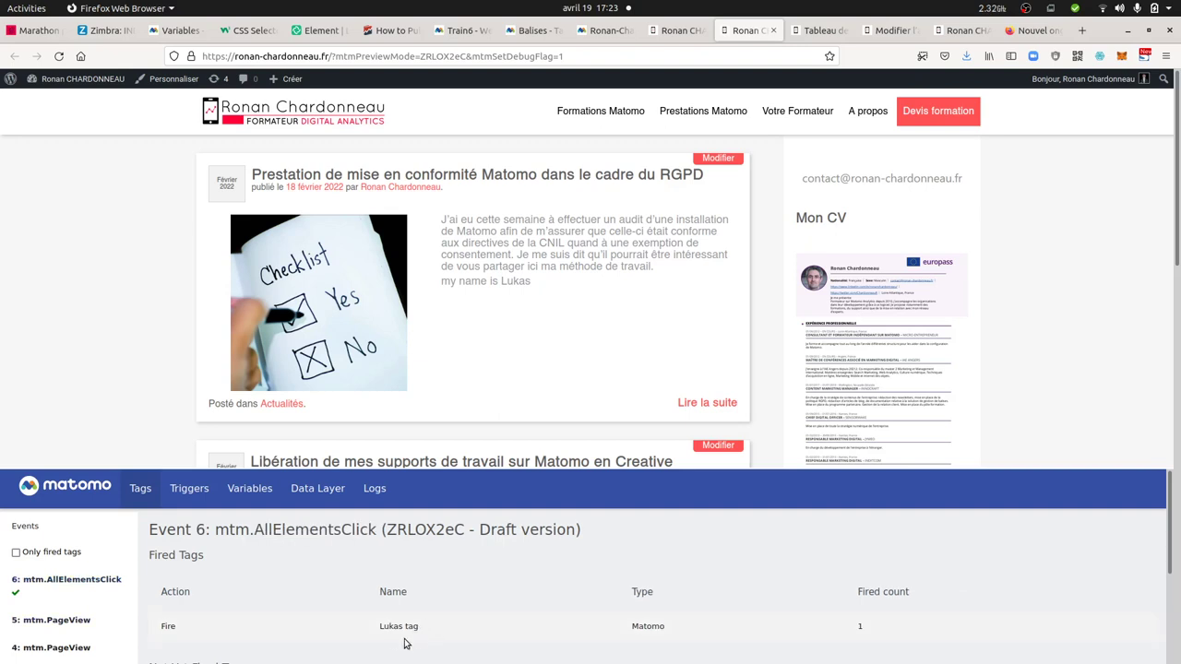
{"action": "left_click", "coordinate": [263, 495]}
{"action": "scroll", "coordinate": [277, 516], "scroll_direction": "down", "scroll_amount": 2}
{"action": "scroll", "coordinate": [286, 521], "scroll_direction": "down", "scroll_amount": 2}
{"action": "scroll", "coordinate": [293, 523], "scroll_direction": "down", "scroll_amount": 1}
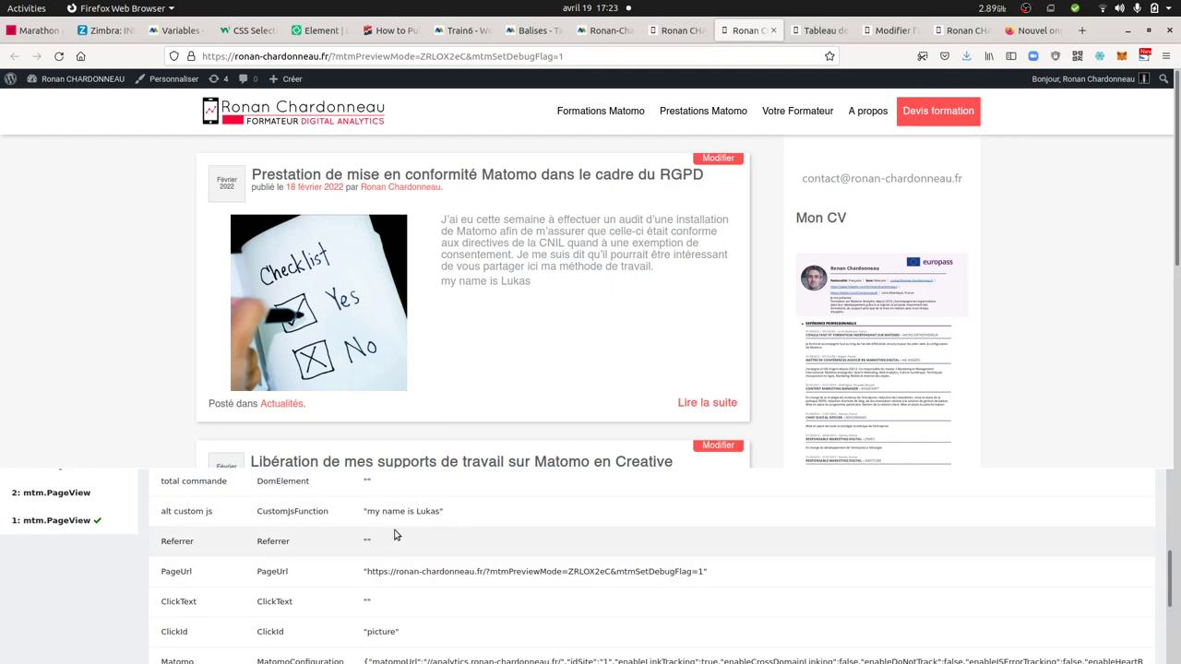
Reload the Journal des Visites to find the 'test - test - my name is Lukas' event
{"action": "left_click", "coordinate": [607, 30]}
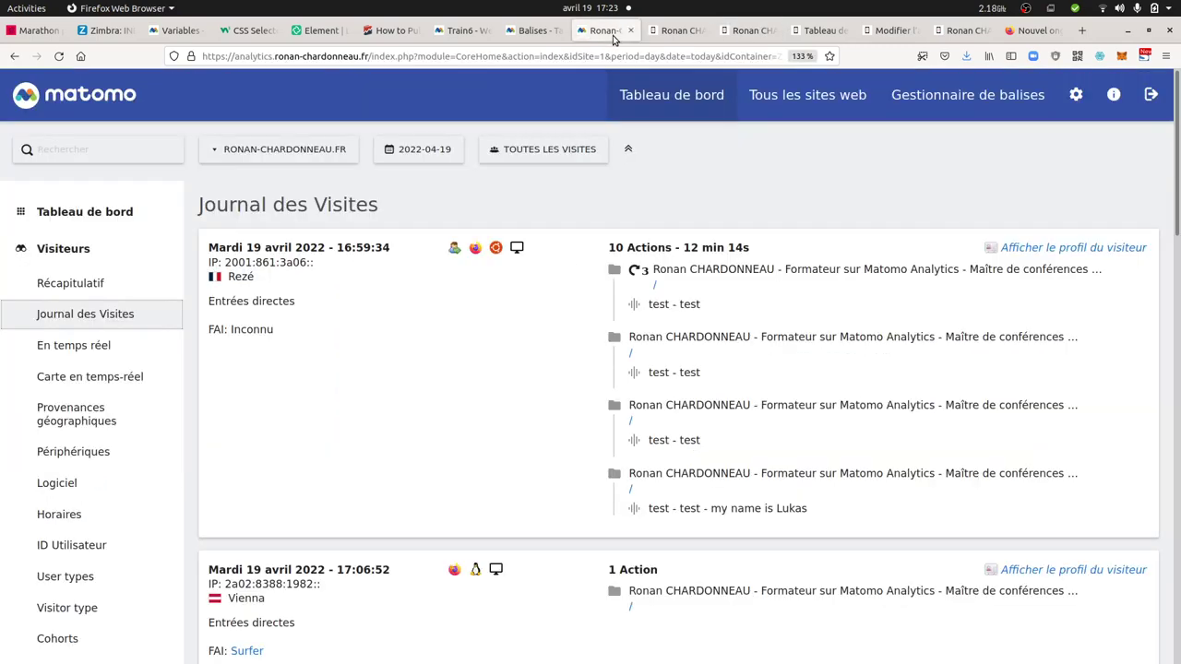
{"action": "mouse_move", "coordinate": [727, 508]}
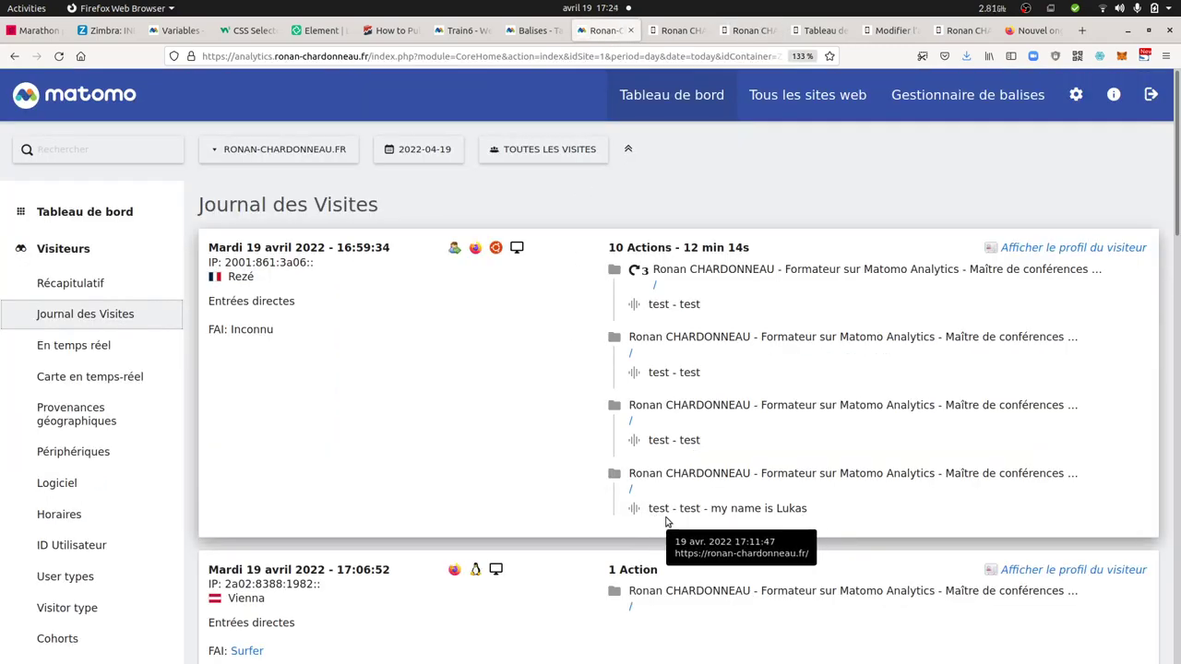
{"action": "key", "text": "F5"}
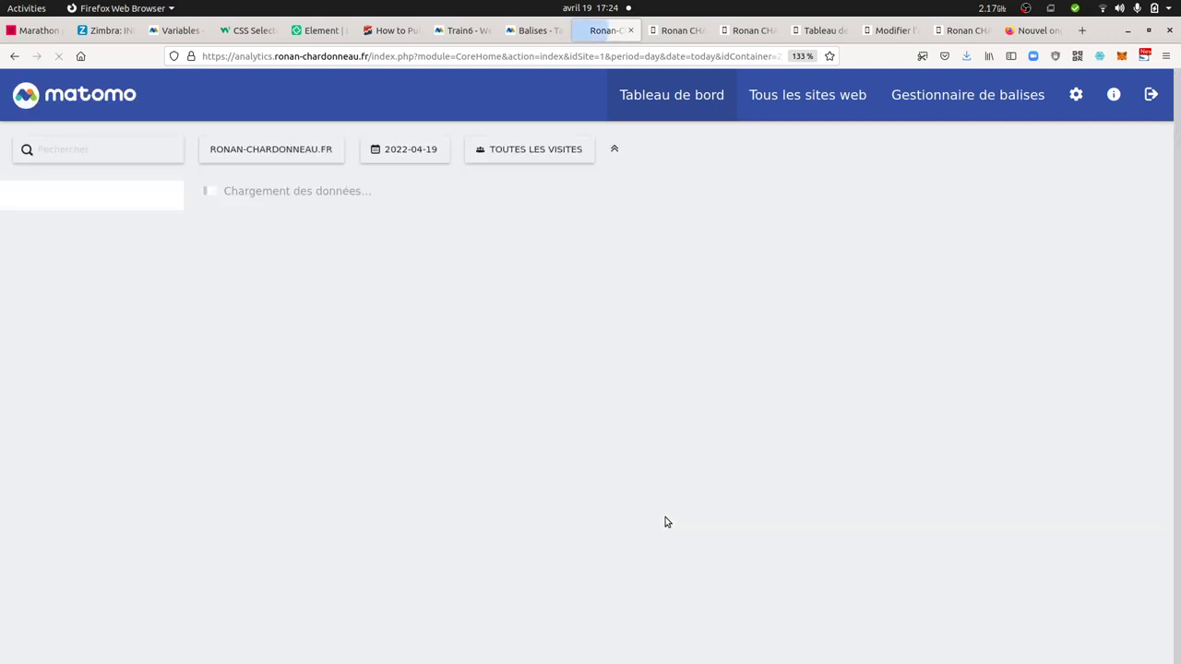